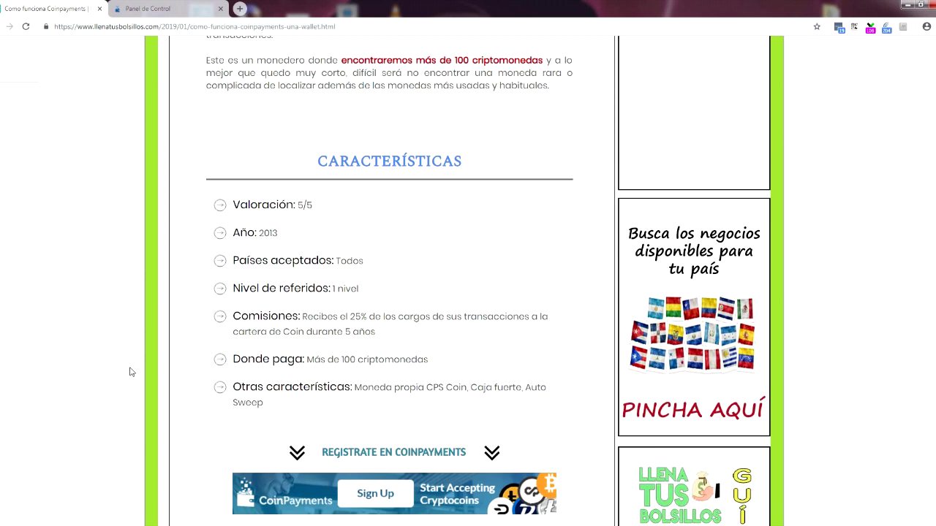
Step: Examine the enlarged account creation form image in the article's section on registering with Coinpayments, and close it
{"action": "scroll", "coordinate": [129, 372], "scroll_direction": "down", "scroll_amount": 5}
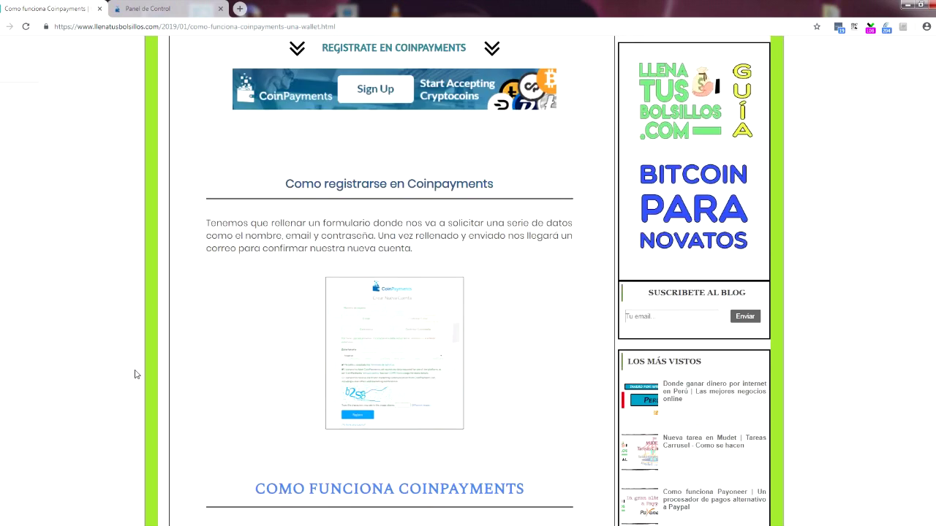
{"action": "left_click", "coordinate": [408, 367]}
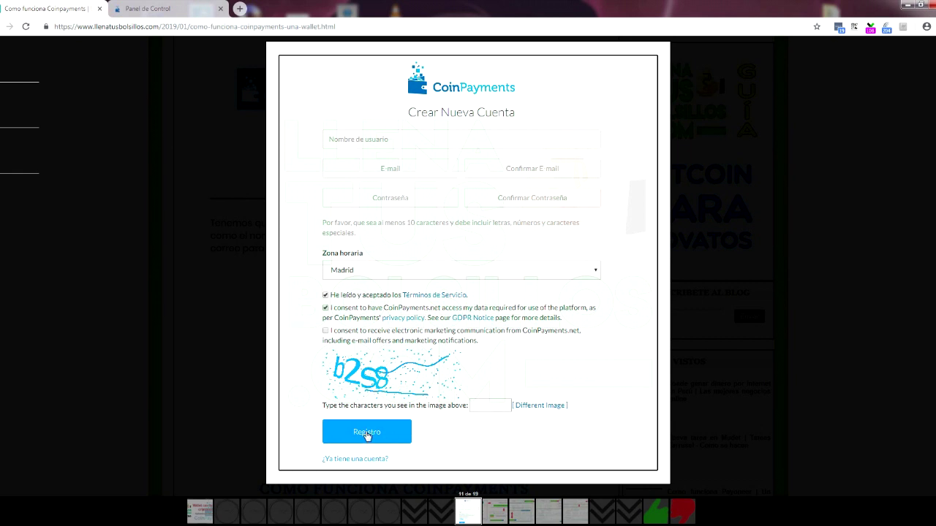
{"action": "left_click", "coordinate": [928, 55]}
Step: Switch to the CoinPayments account, open its wallet page and look through the full list of supported coins
{"action": "left_click", "coordinate": [196, 9]}
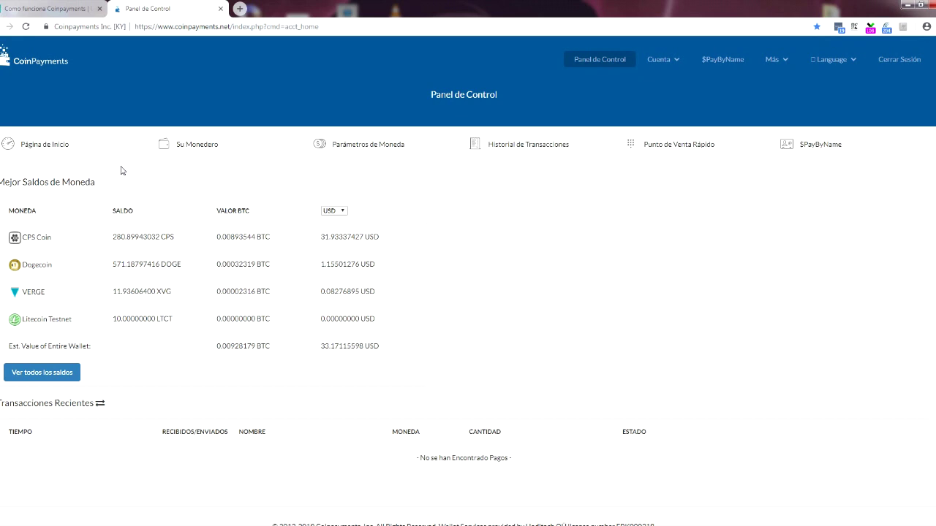
{"action": "left_click", "coordinate": [213, 154]}
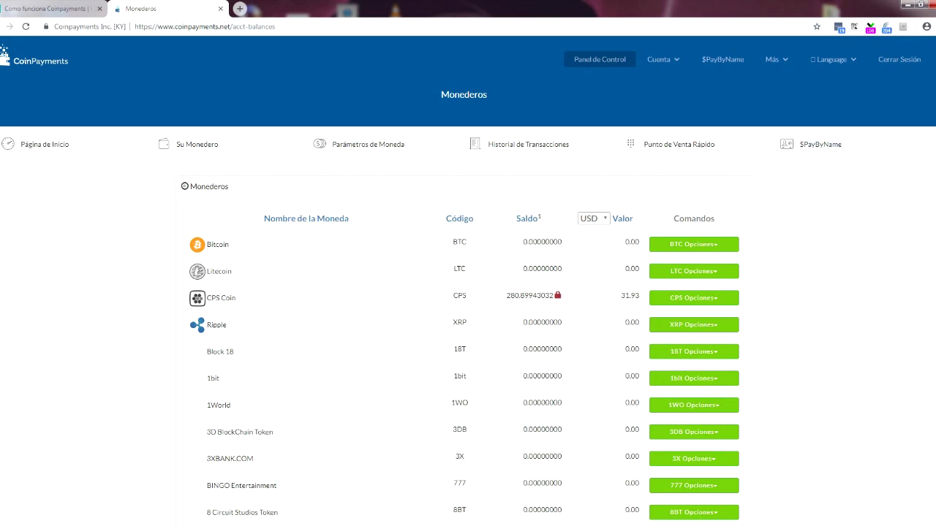
{"action": "scroll", "coordinate": [468, 292], "scroll_direction": "down", "scroll_amount": 11}
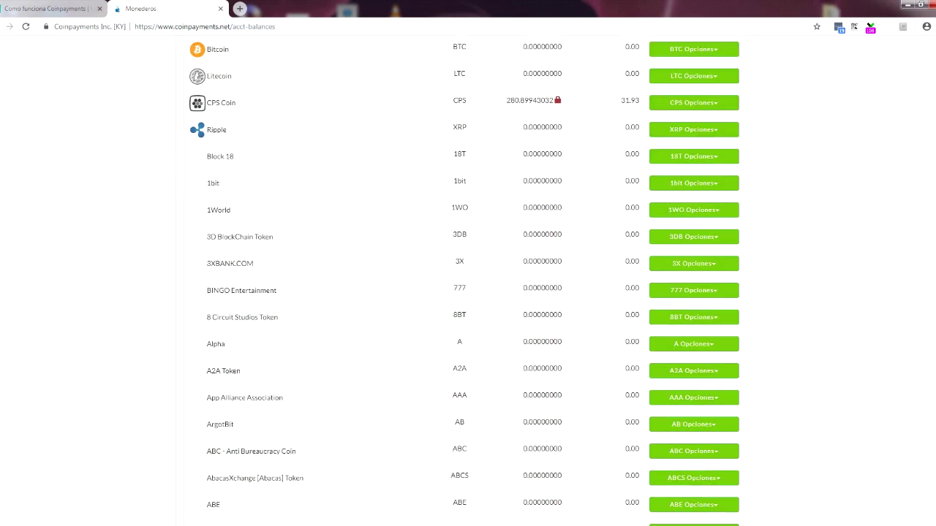
{"action": "scroll", "coordinate": [468, 292], "scroll_direction": "down", "scroll_amount": 20}
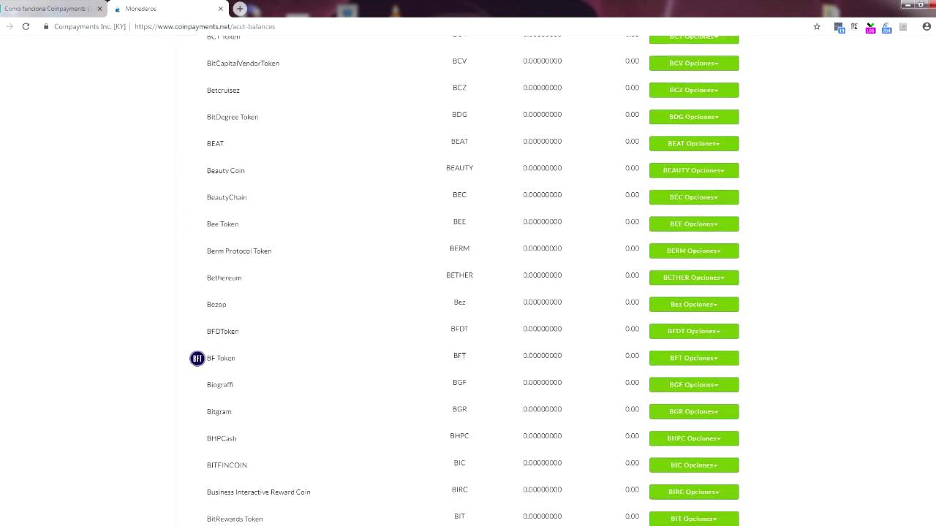
{"action": "scroll", "coordinate": [468, 292], "scroll_direction": "down", "scroll_amount": 20}
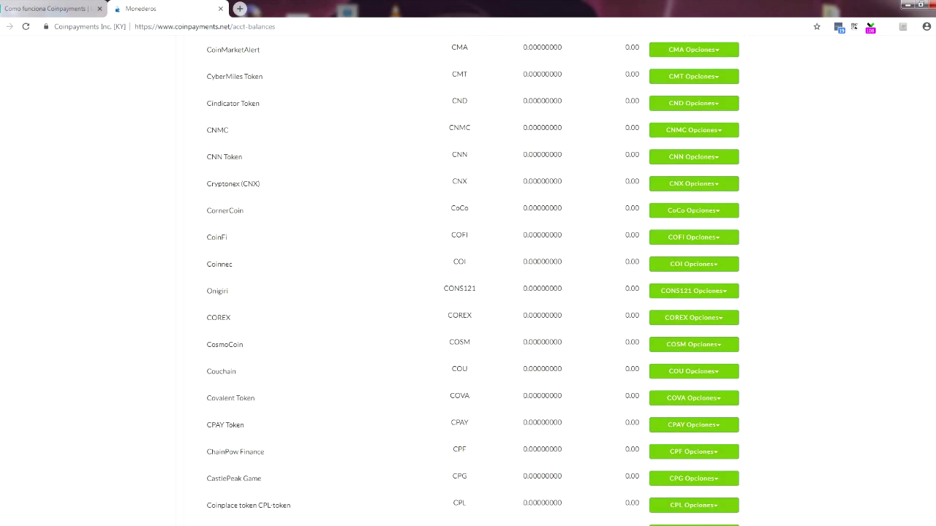
{"action": "scroll", "coordinate": [468, 293], "scroll_direction": "down", "scroll_amount": 20}
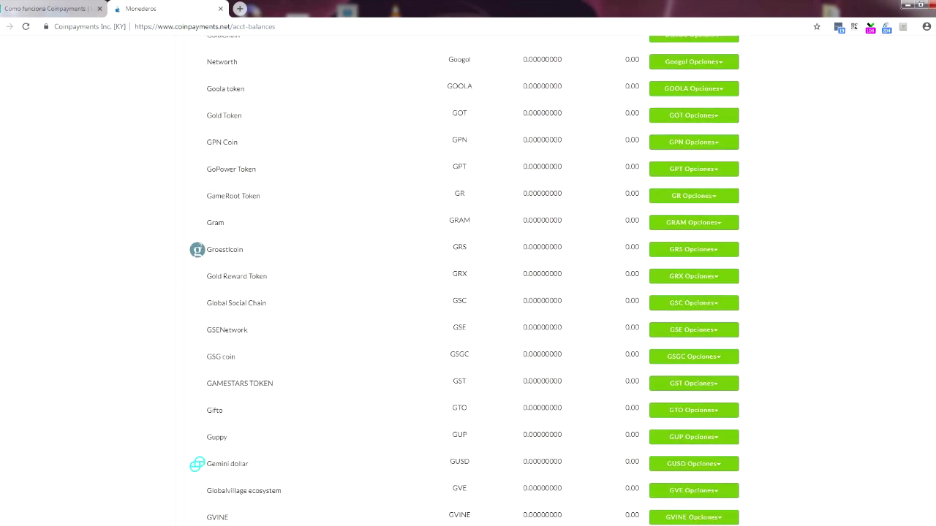
{"action": "scroll", "coordinate": [468, 293], "scroll_direction": "down", "scroll_amount": 20}
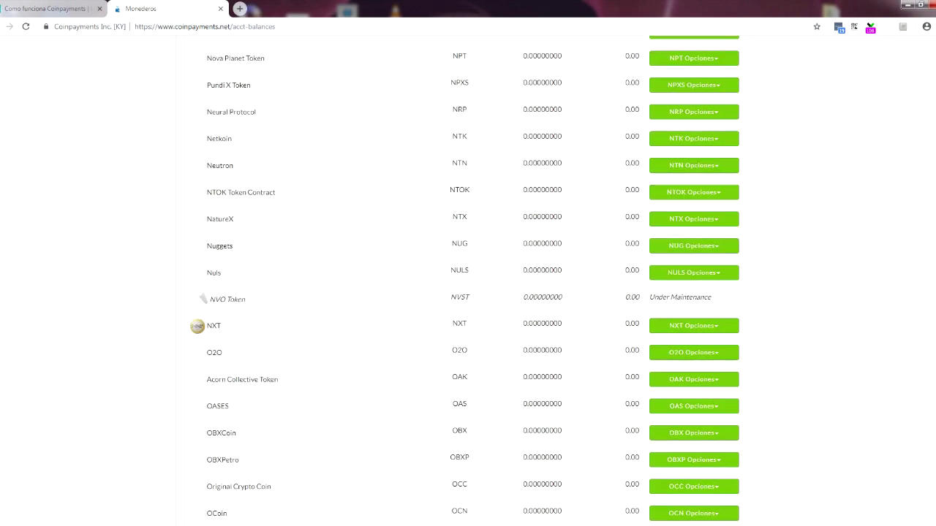
{"action": "scroll", "coordinate": [468, 293], "scroll_direction": "down", "scroll_amount": 10}
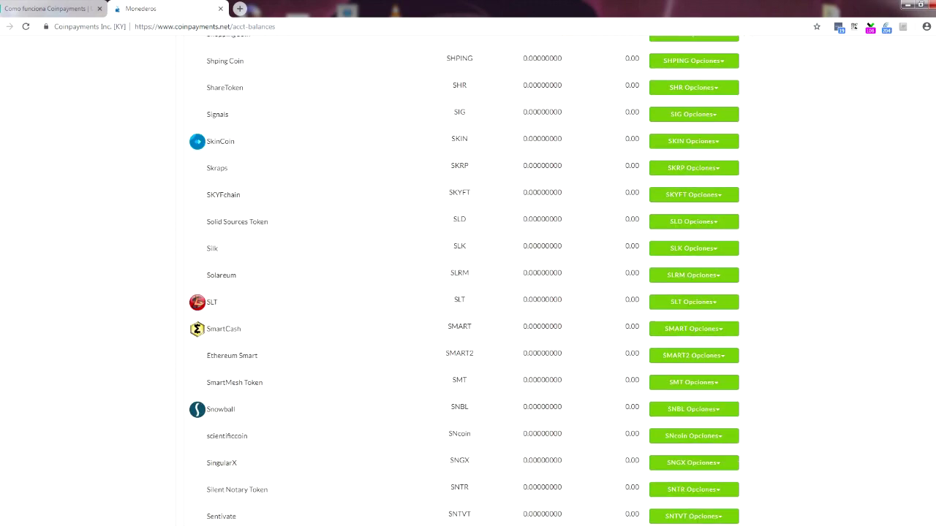
{"action": "scroll", "coordinate": [468, 292], "scroll_direction": "down", "scroll_amount": 20}
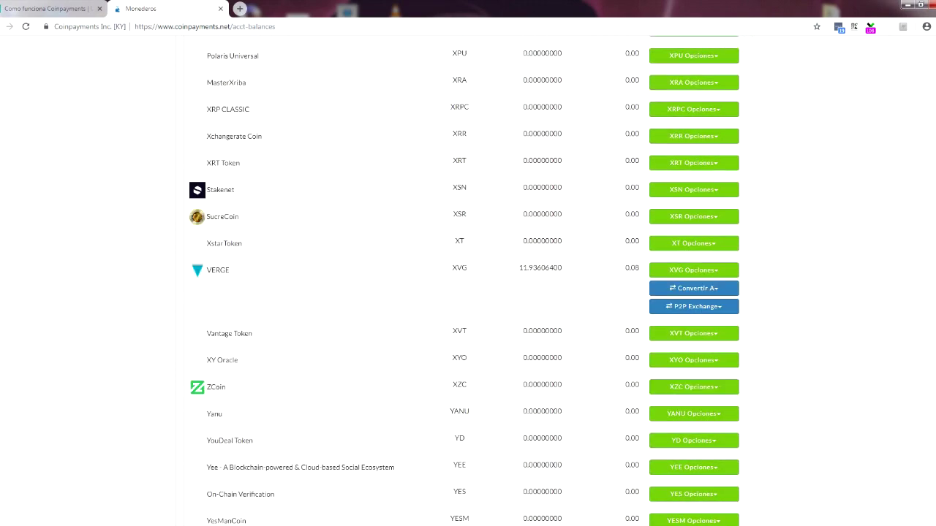
{"action": "scroll", "coordinate": [468, 292], "scroll_direction": "down", "scroll_amount": 20}
{"action": "scroll", "coordinate": [468, 292], "scroll_direction": "up", "scroll_amount": 20}
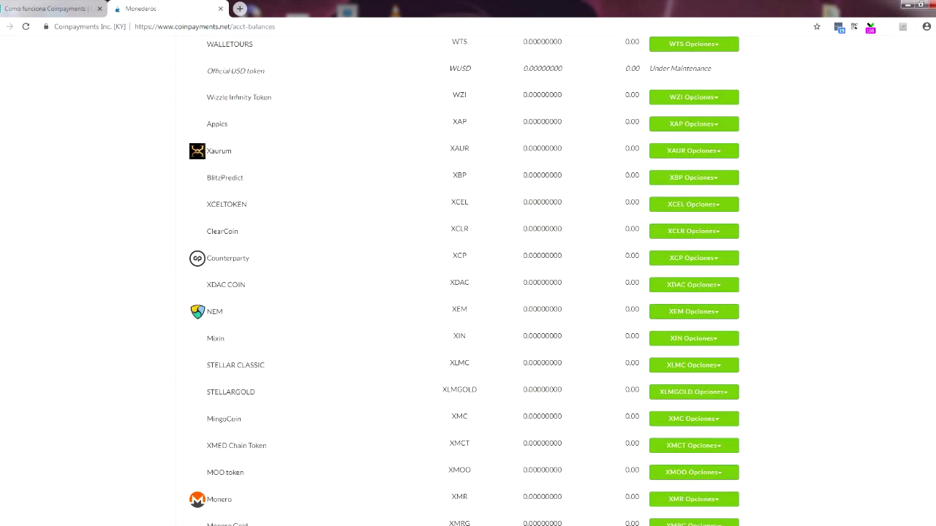
{"action": "scroll", "coordinate": [468, 292], "scroll_direction": "up", "scroll_amount": 20}
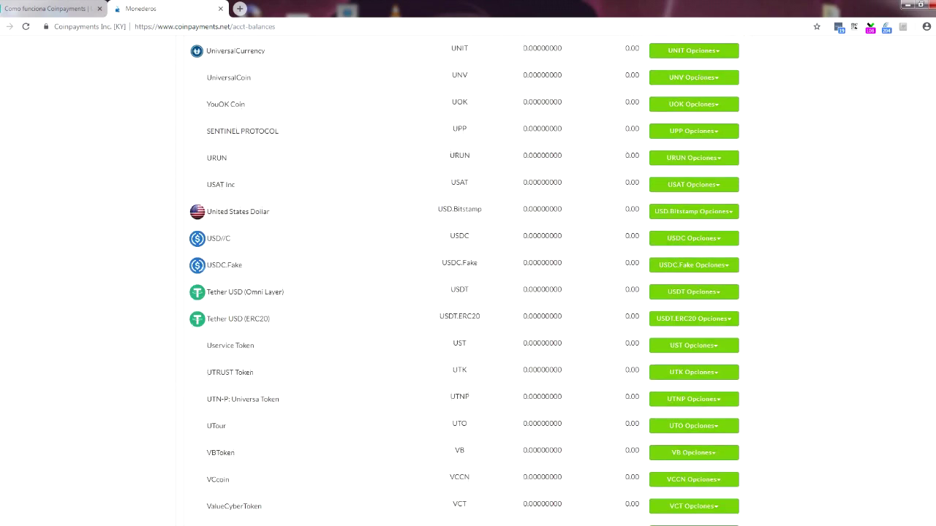
{"action": "scroll", "coordinate": [340, 69], "scroll_direction": "up", "scroll_amount": 15}
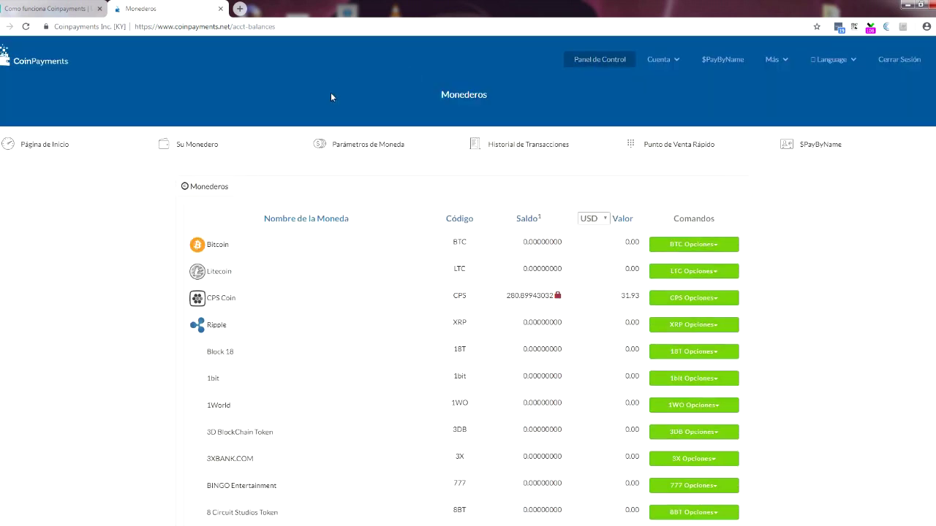
Step: View the Bitcoin wallet's deposit address page and return to the wallet list
{"action": "left_click", "coordinate": [696, 244]}
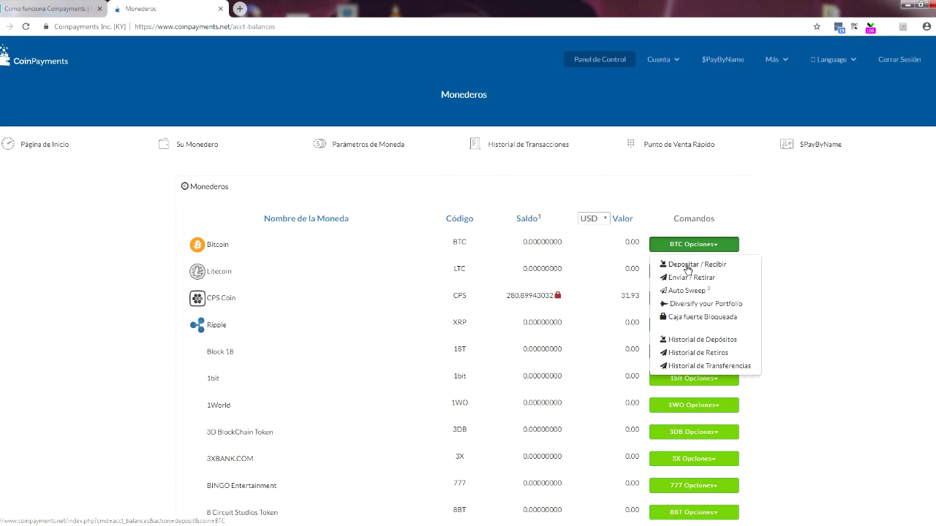
{"action": "left_click", "coordinate": [687, 268]}
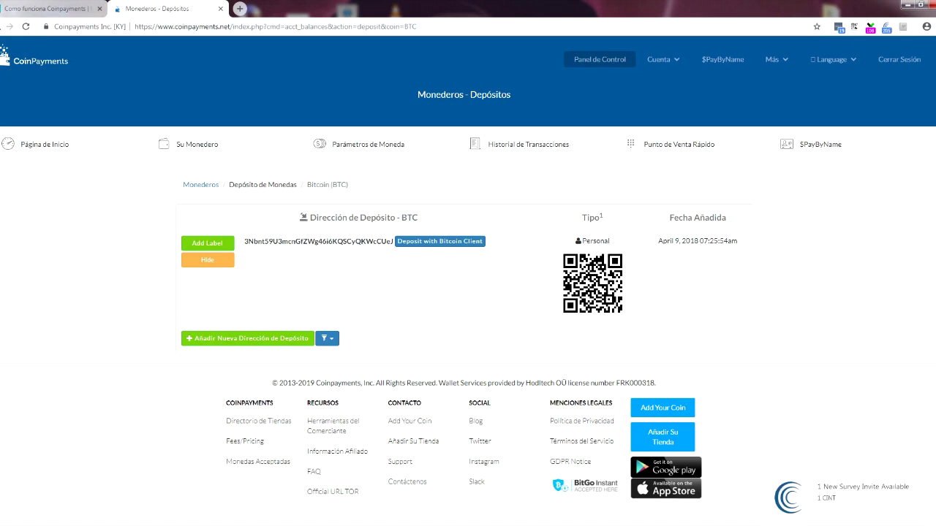
{"action": "key", "text": "F5"}
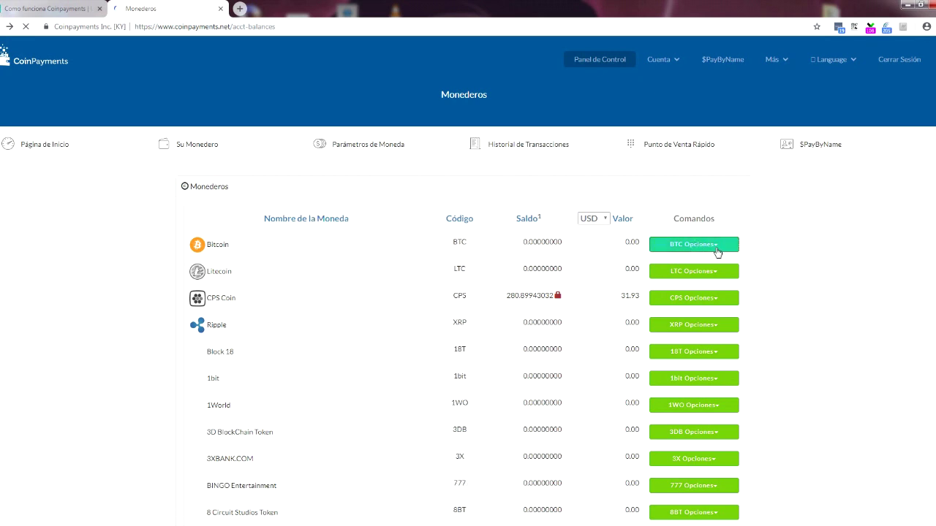
Step: Open the Bitcoin send/withdraw form, try to request a withdrawal with it unfilled, and return to the wallet list
{"action": "left_click", "coordinate": [716, 247]}
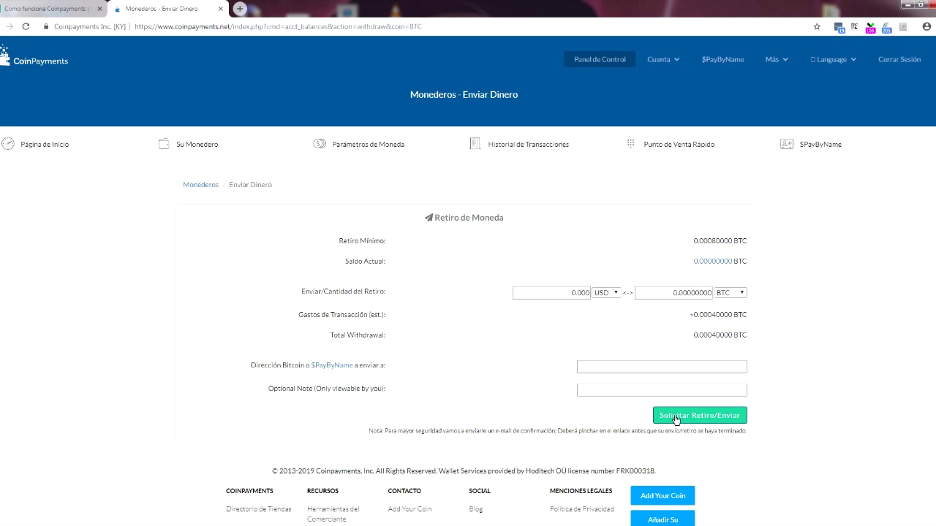
{"action": "left_click", "coordinate": [675, 417]}
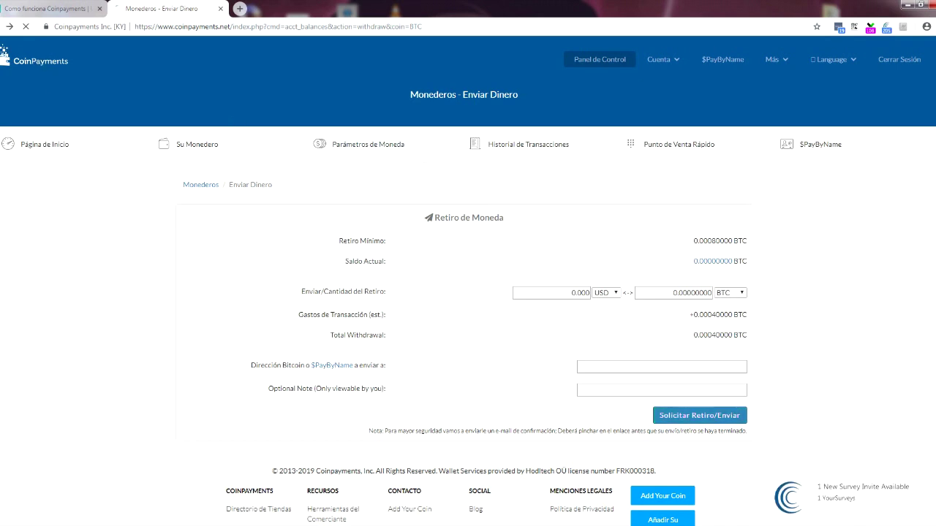
{"action": "left_click", "coordinate": [255, 146]}
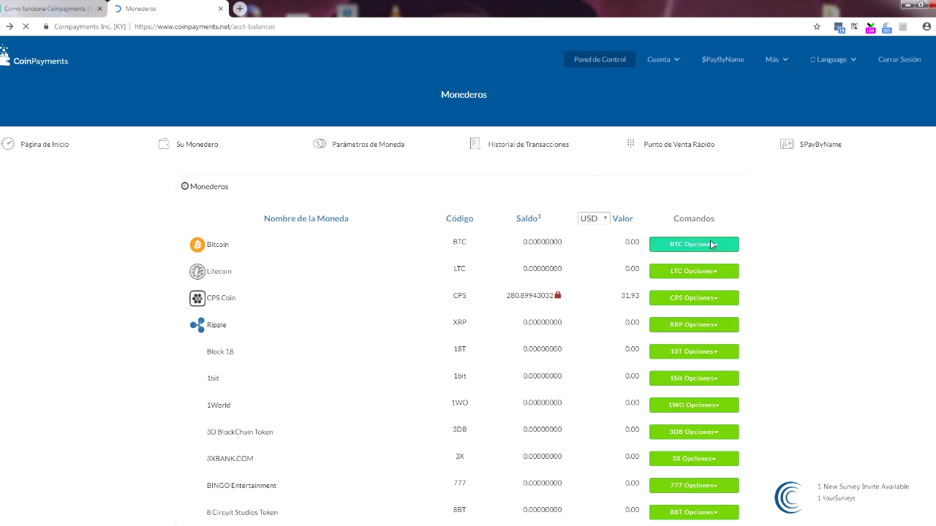
Step: Sort the coin wallets by balance
{"action": "scroll", "coordinate": [736, 278], "scroll_direction": "down", "scroll_amount": 20}
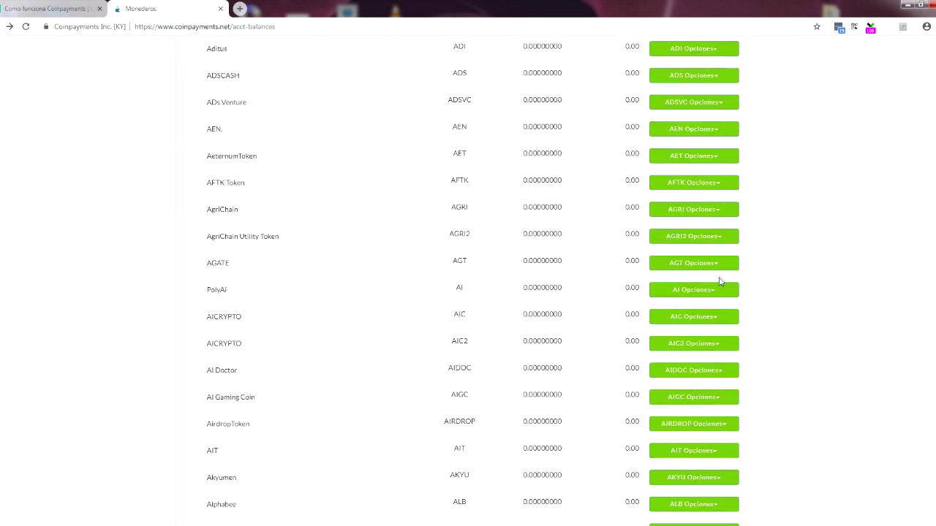
{"action": "scroll", "coordinate": [720, 281], "scroll_direction": "up", "scroll_amount": 20}
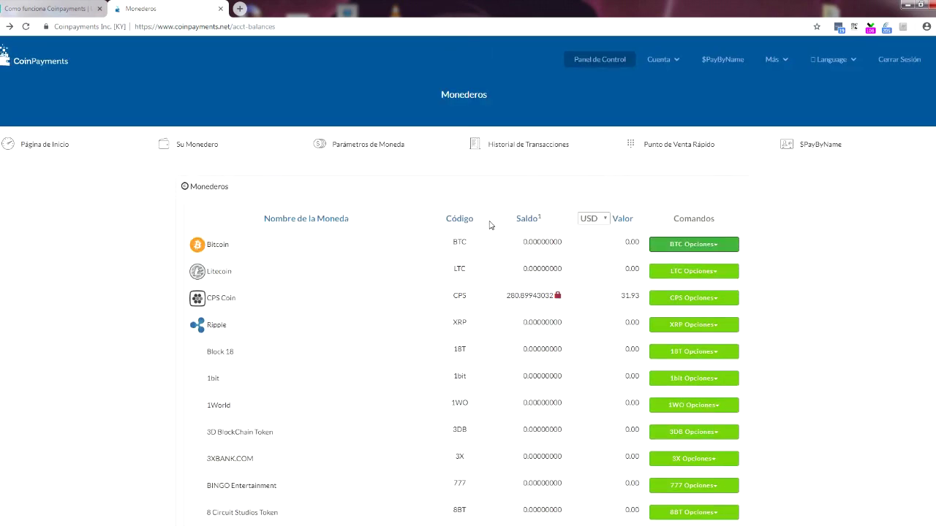
{"action": "left_click", "coordinate": [524, 221]}
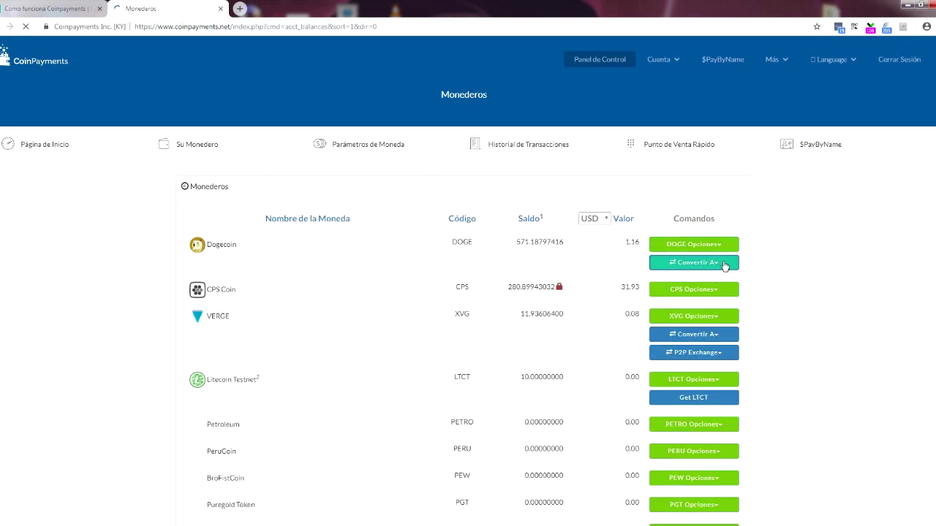
Step: Look through the coins Dogecoin can be converted to and open the Dogecoin to Bitcoin conversion form
{"action": "left_click", "coordinate": [693, 262]}
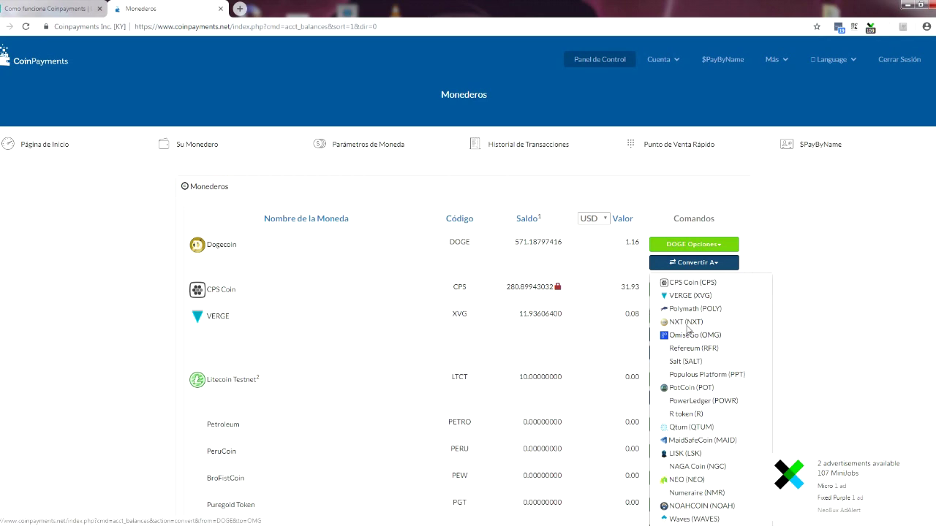
{"action": "scroll", "coordinate": [692, 356], "scroll_direction": "down", "scroll_amount": 2}
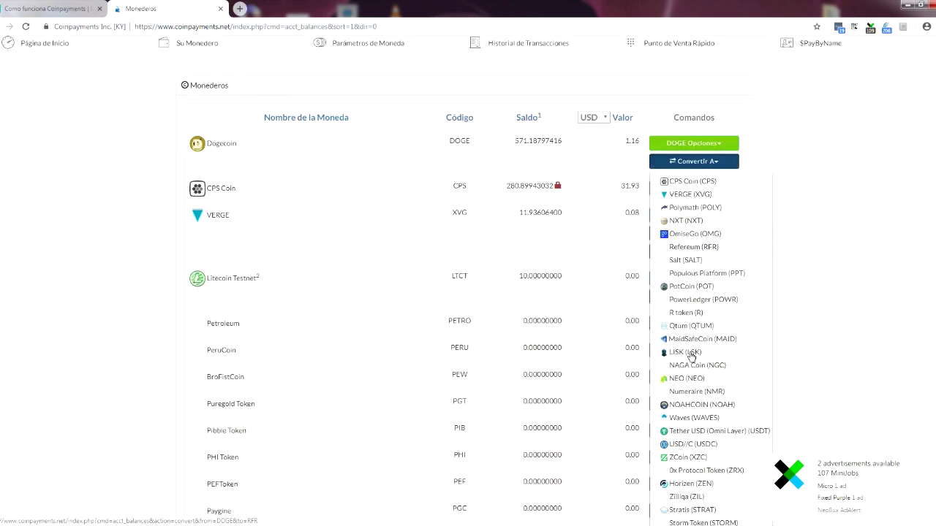
{"action": "scroll", "coordinate": [692, 289], "scroll_direction": "down", "scroll_amount": 15}
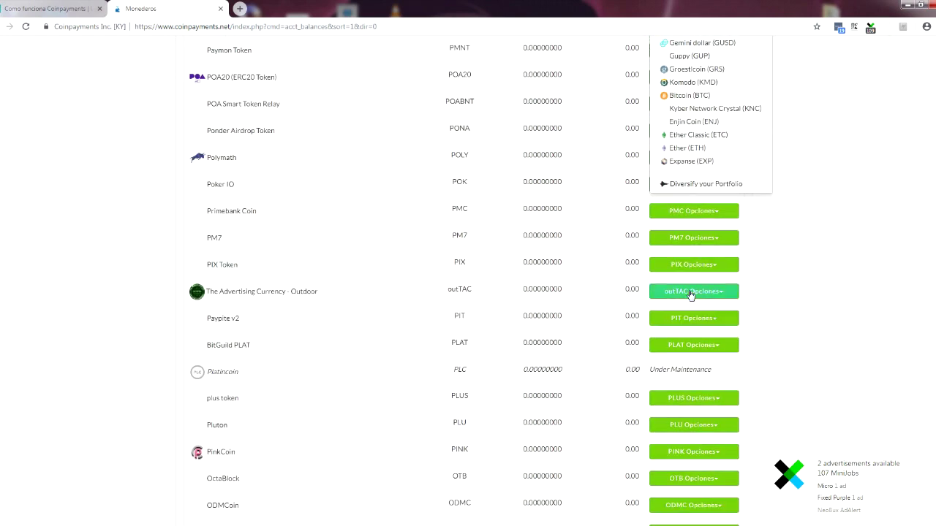
{"action": "scroll", "coordinate": [693, 232], "scroll_direction": "up", "scroll_amount": 2}
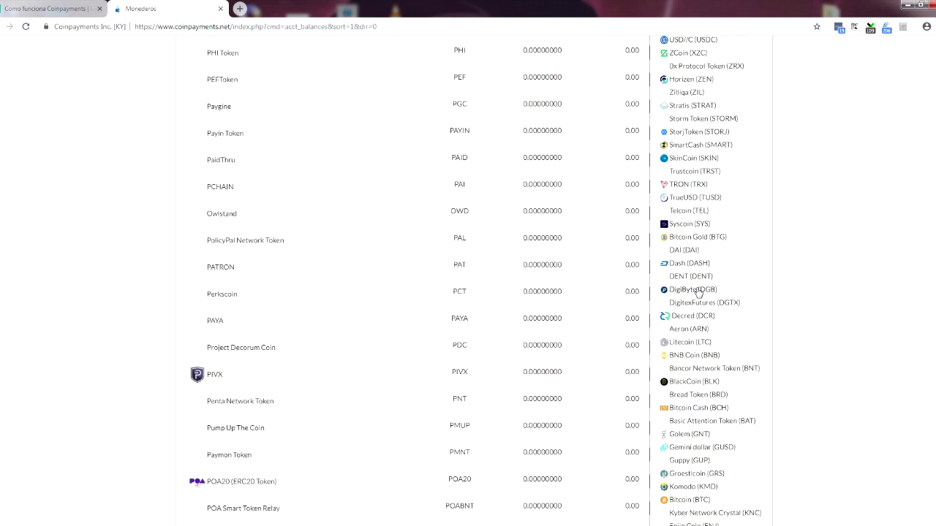
{"action": "left_click", "coordinate": [687, 503]}
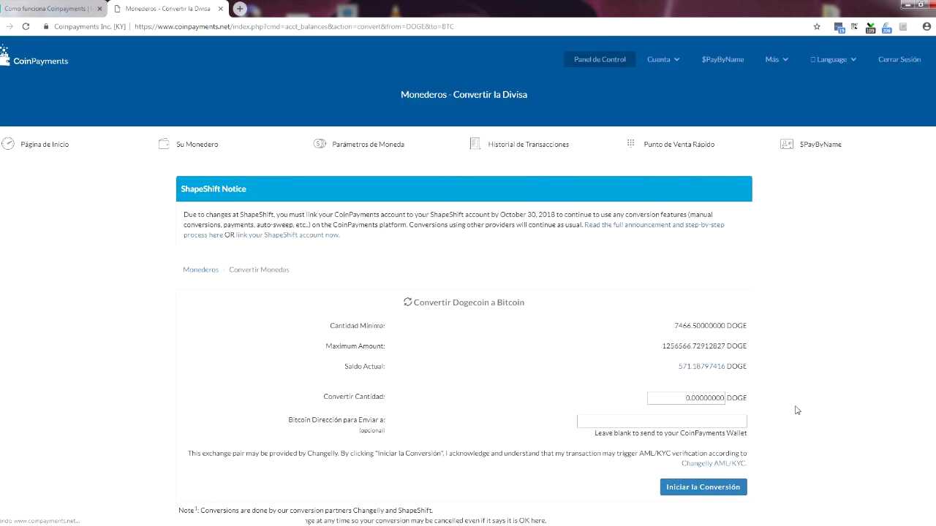
Step: Set the amount to convert to the whole balance of 571.18797416 DOGE, and leave the form without starting the conversion
{"action": "left_click", "coordinate": [705, 369]}
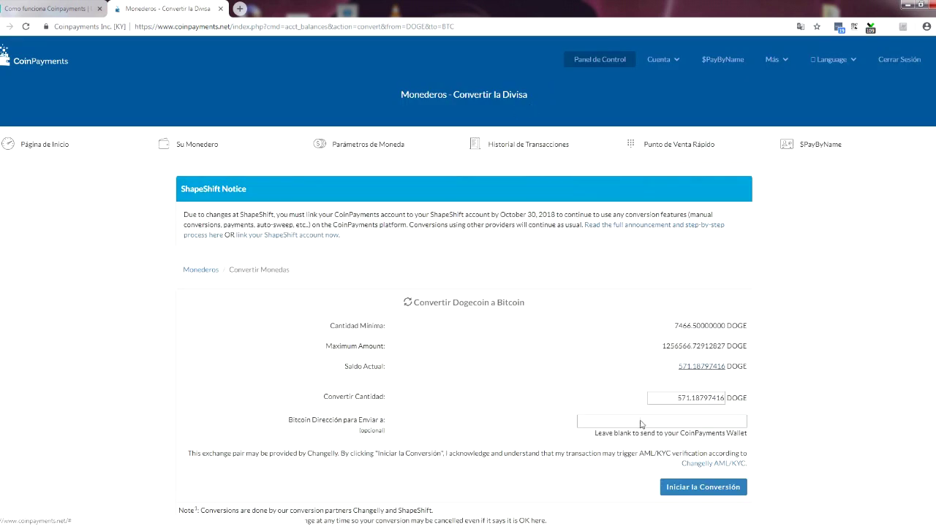
{"action": "left_click_drag", "start_coordinate": [679, 401], "coordinate": [728, 401]}
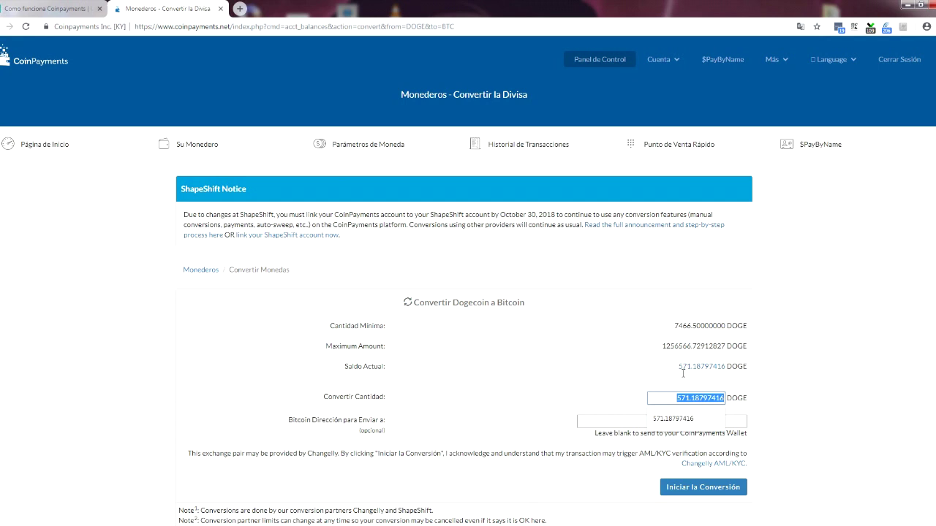
{"action": "left_click", "coordinate": [656, 372]}
{"action": "left_click", "coordinate": [700, 369]}
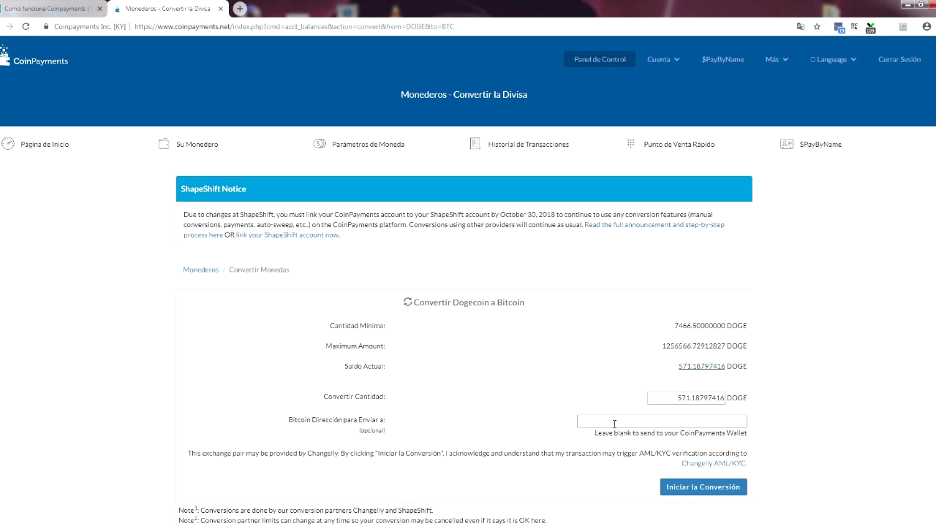
{"action": "scroll", "coordinate": [607, 421], "scroll_direction": "down", "scroll_amount": 3}
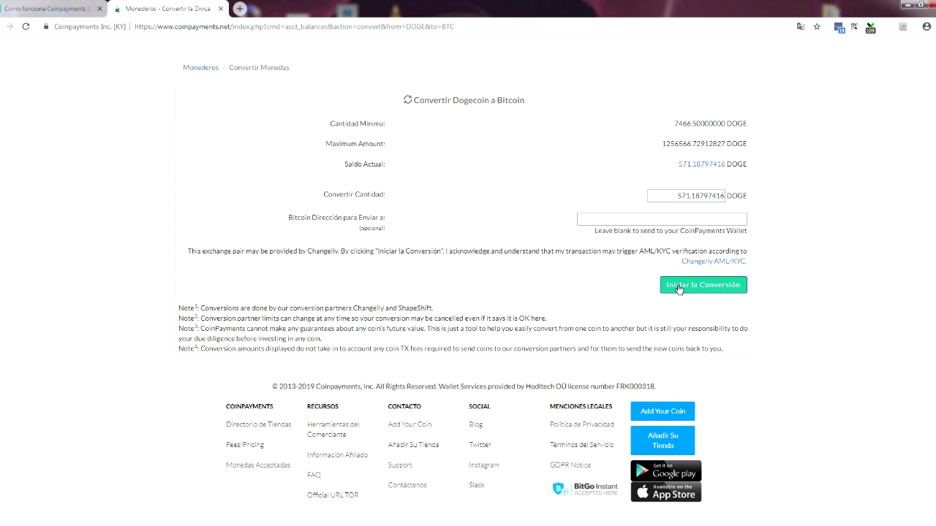
{"action": "key", "text": "alt+Left"}
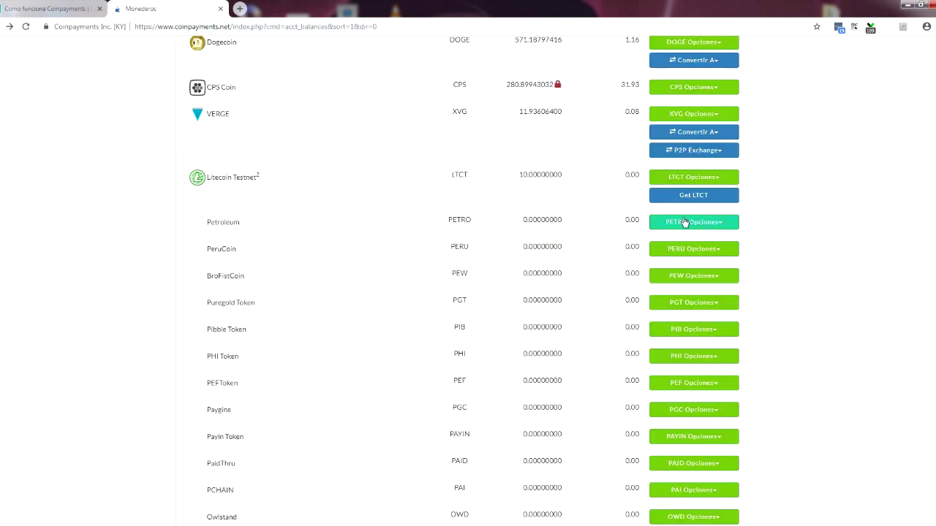
Step: Open the Diversify your Portfolio page for the Dogecoin wallet
{"action": "left_click", "coordinate": [684, 221]}
{"action": "left_click", "coordinate": [657, 315]}
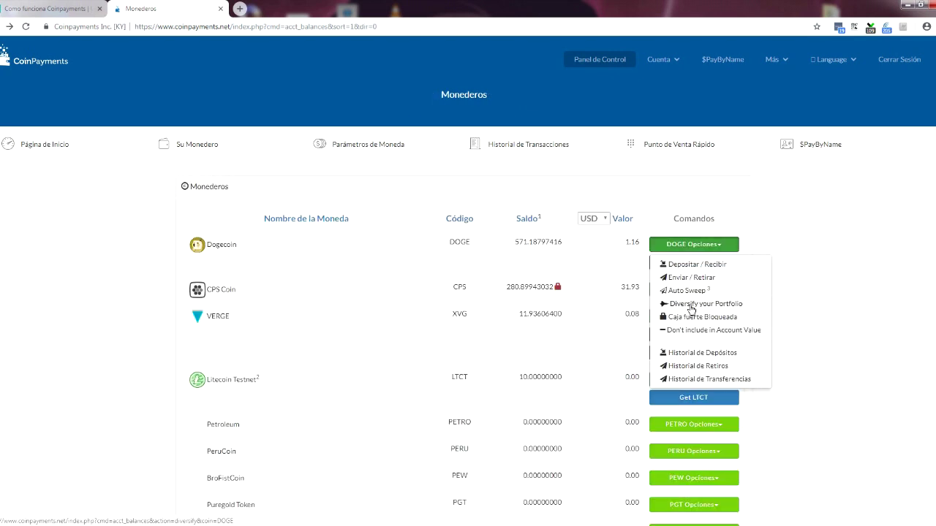
{"action": "left_click", "coordinate": [690, 304]}
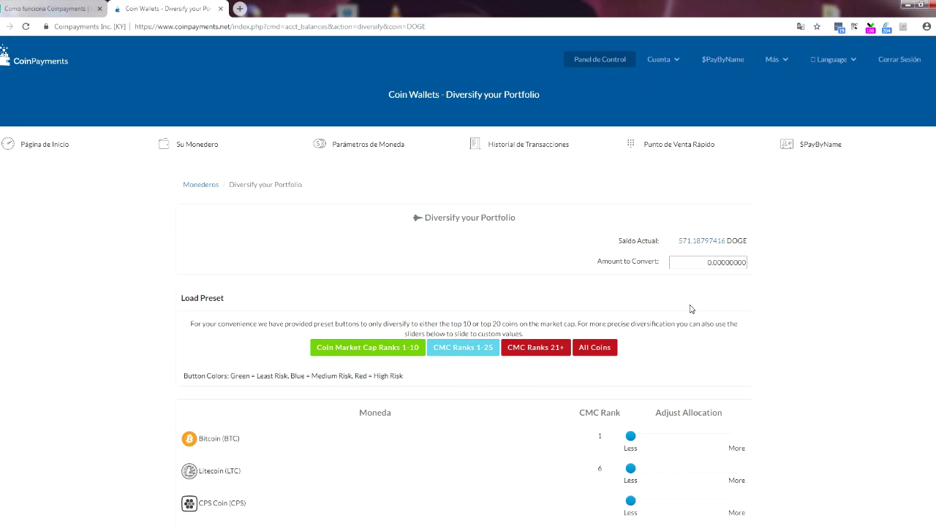
Step: Examine the diversification presets, the amount to convert and the allocation sliders of the first coins on the Dogecoin diversification page
{"action": "scroll", "coordinate": [460, 346], "scroll_direction": "down", "scroll_amount": 2}
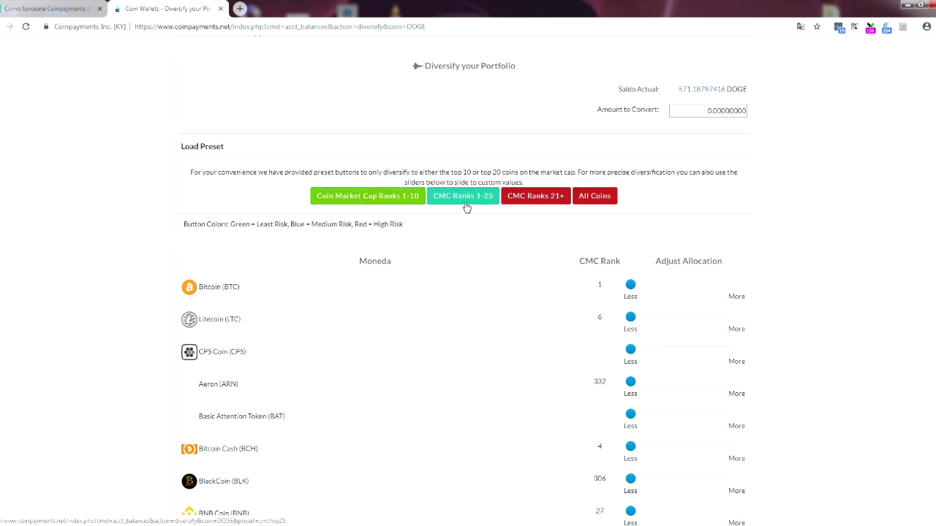
{"action": "scroll", "coordinate": [530, 207], "scroll_direction": "up", "scroll_amount": 1}
{"action": "scroll", "coordinate": [664, 324], "scroll_direction": "down", "scroll_amount": 3}
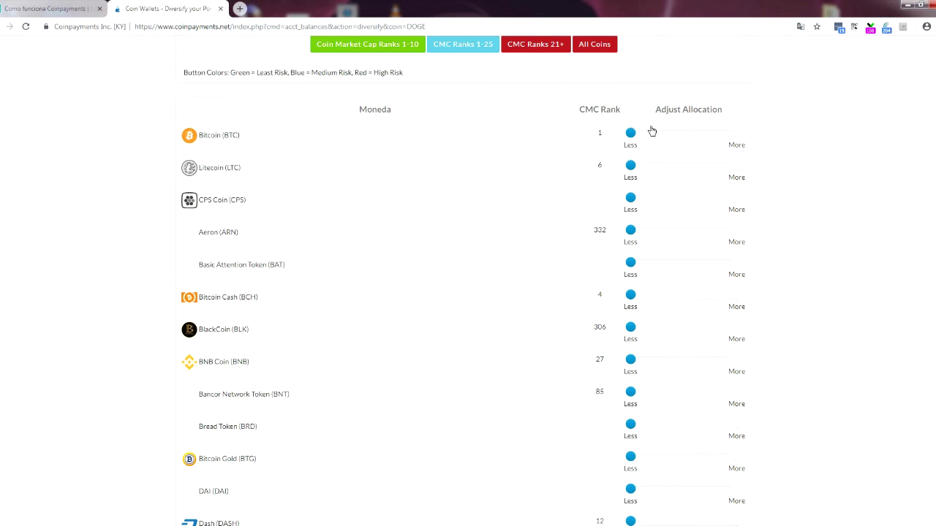
{"action": "left_click_drag", "start_coordinate": [626, 134], "coordinate": [241, 232]}
{"action": "scroll", "coordinate": [257, 267], "scroll_direction": "down", "scroll_amount": 5}
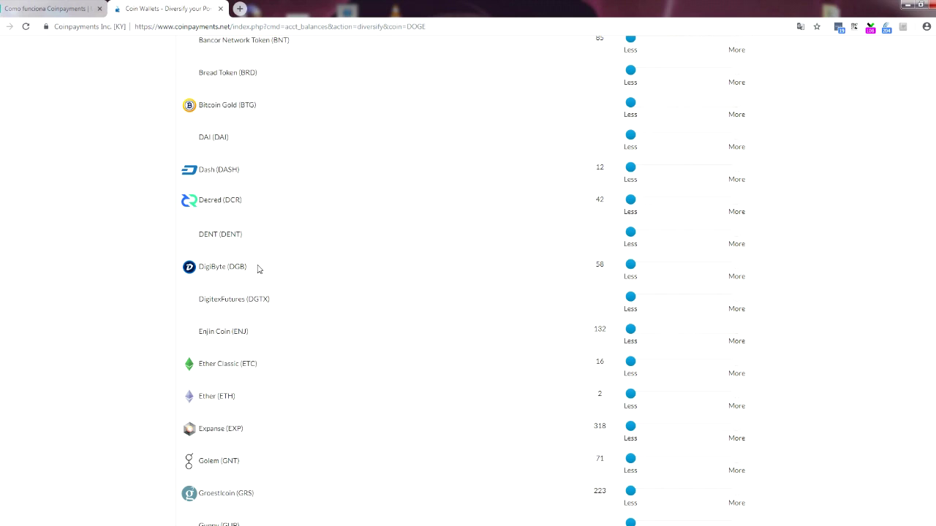
{"action": "scroll", "coordinate": [257, 268], "scroll_direction": "up", "scroll_amount": 3}
{"action": "scroll", "coordinate": [258, 270], "scroll_direction": "up", "scroll_amount": 6}
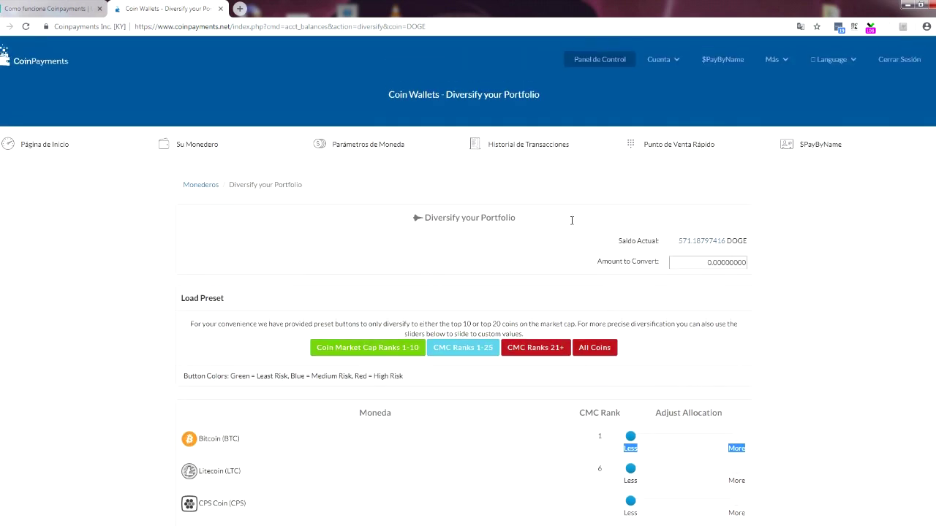
{"action": "scroll", "coordinate": [628, 420], "scroll_direction": "down", "scroll_amount": 3}
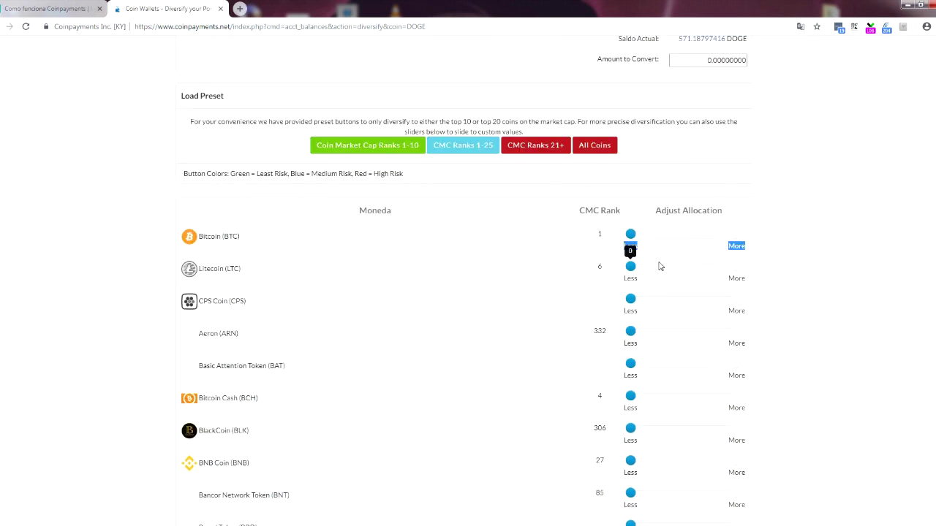
{"action": "left_click_drag", "start_coordinate": [632, 266], "coordinate": [328, 276]}
{"action": "scroll", "coordinate": [270, 284], "scroll_direction": "up", "scroll_amount": 3}
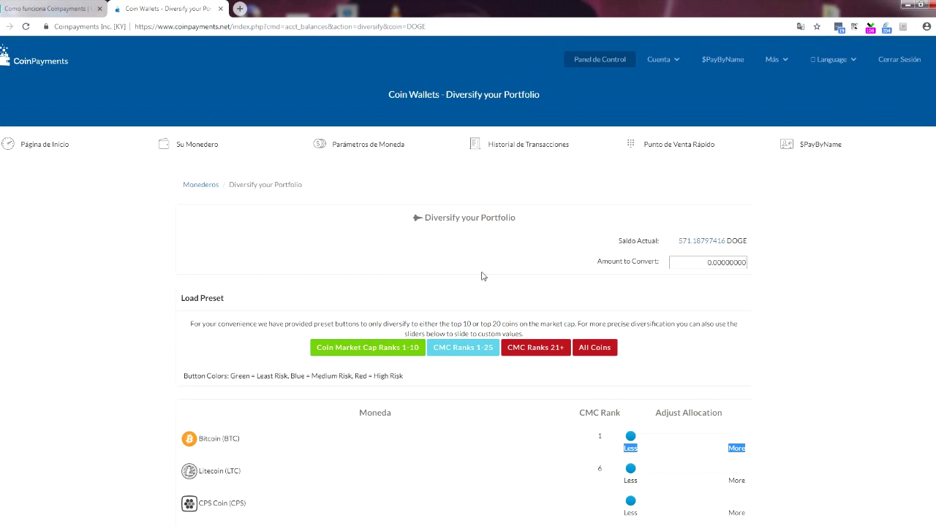
{"action": "scroll", "coordinate": [688, 461], "scroll_direction": "down", "scroll_amount": 1}
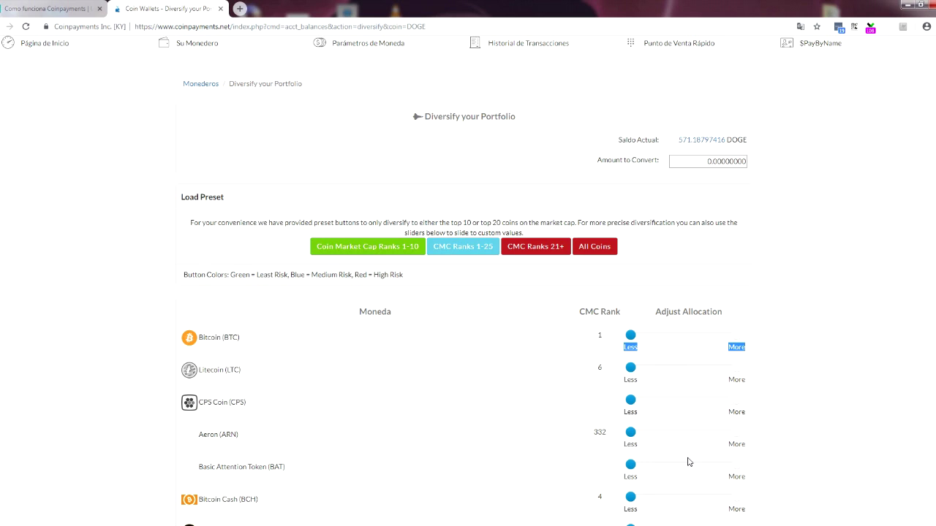
Step: Look through the rest of the coin allocation list down to the preview and conversion commands
{"action": "scroll", "coordinate": [688, 460], "scroll_direction": "down", "scroll_amount": 7}
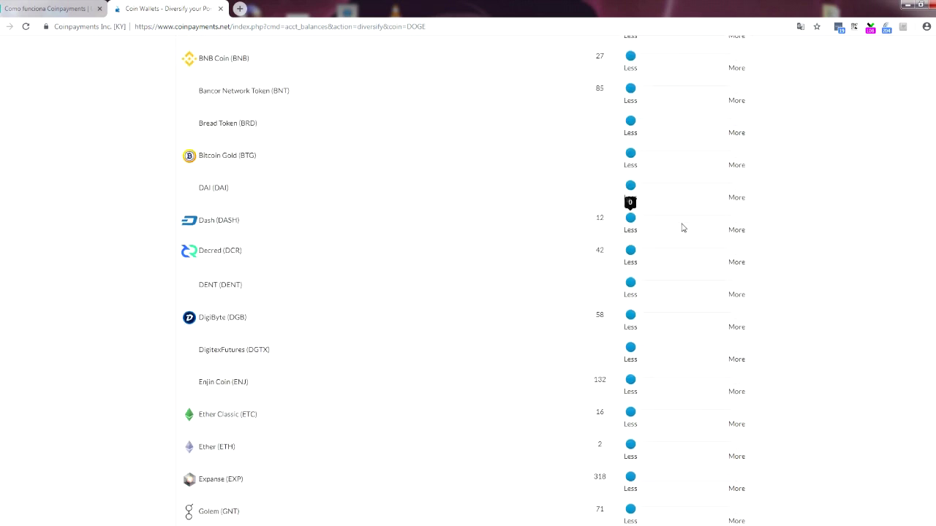
{"action": "mouse_move", "coordinate": [630, 250]}
{"action": "left_mouse_down"}
{"action": "mouse_move", "coordinate": [659, 251]}
{"action": "mouse_move", "coordinate": [629, 250]}
{"action": "left_mouse_up"}
{"action": "scroll", "coordinate": [484, 353], "scroll_direction": "down", "scroll_amount": 4}
{"action": "scroll", "coordinate": [486, 355], "scroll_direction": "down", "scroll_amount": 15}
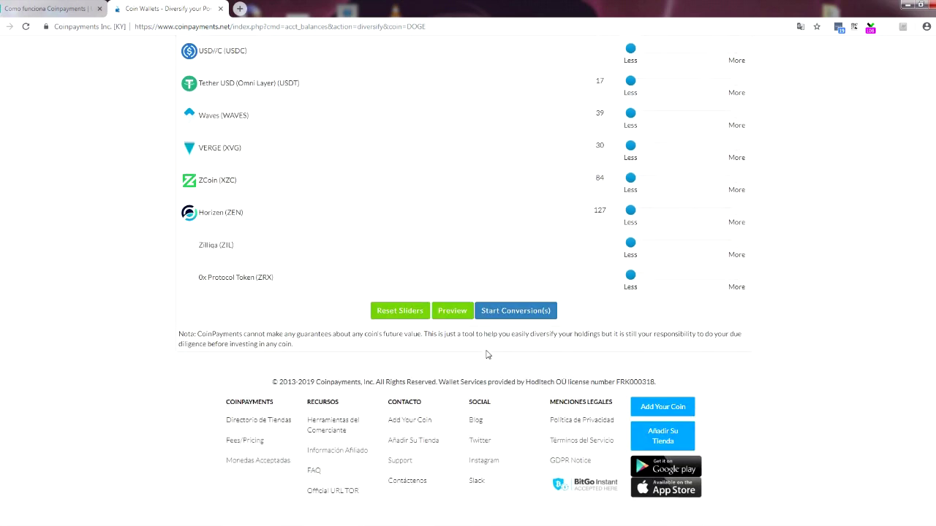
{"action": "left_click", "coordinate": [516, 311]}
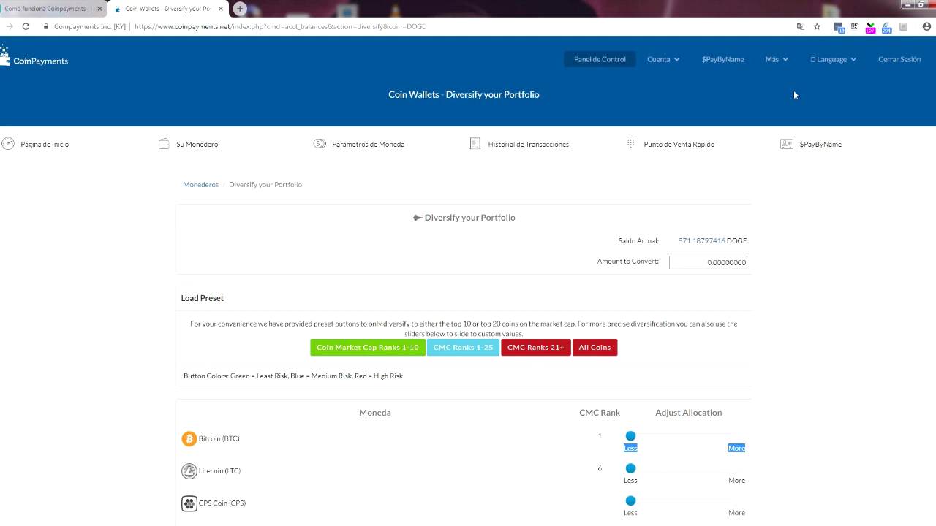
Step: Return to the coin wallets list and open the options of the Bitcoin wallet
{"action": "key", "text": "alt+Left"}
{"action": "left_click", "coordinate": [706, 253]}
{"action": "left_click", "coordinate": [706, 254]}
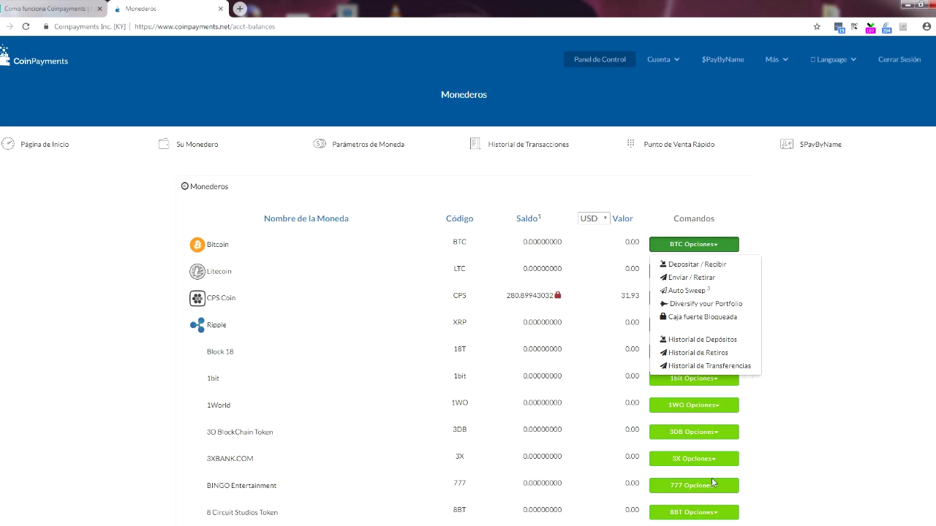
Step: Open the account's affiliate tools and examine the referral instructions, sharing options and available banner sizes
{"action": "left_click", "coordinate": [660, 61]}
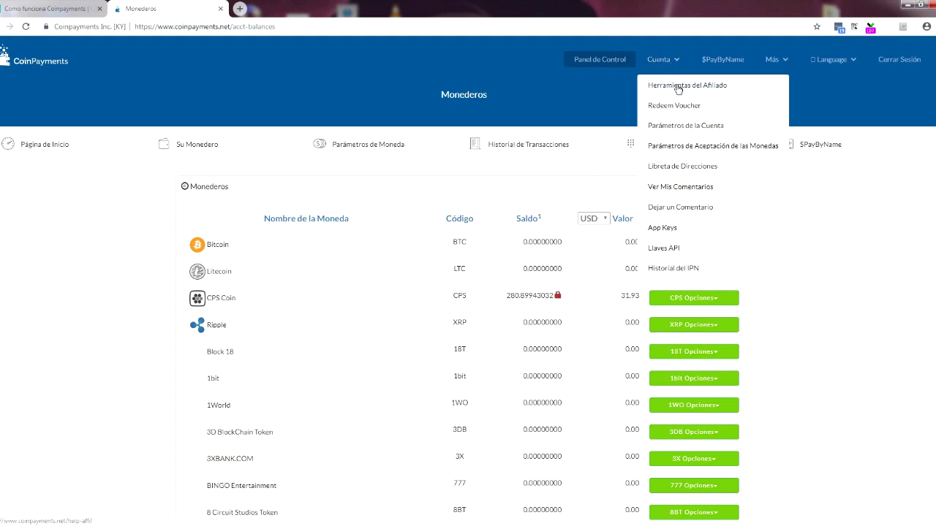
{"action": "left_click", "coordinate": [678, 87]}
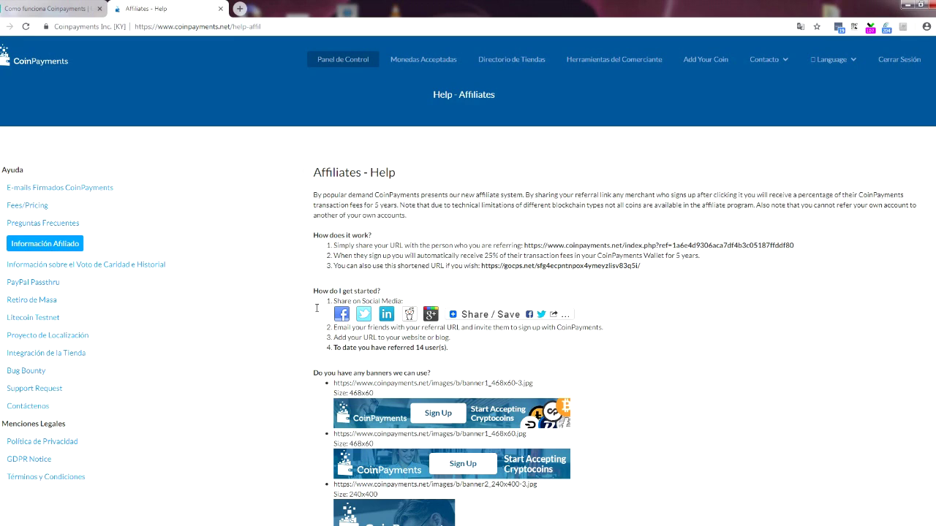
{"action": "scroll", "coordinate": [317, 308], "scroll_direction": "down", "scroll_amount": 2}
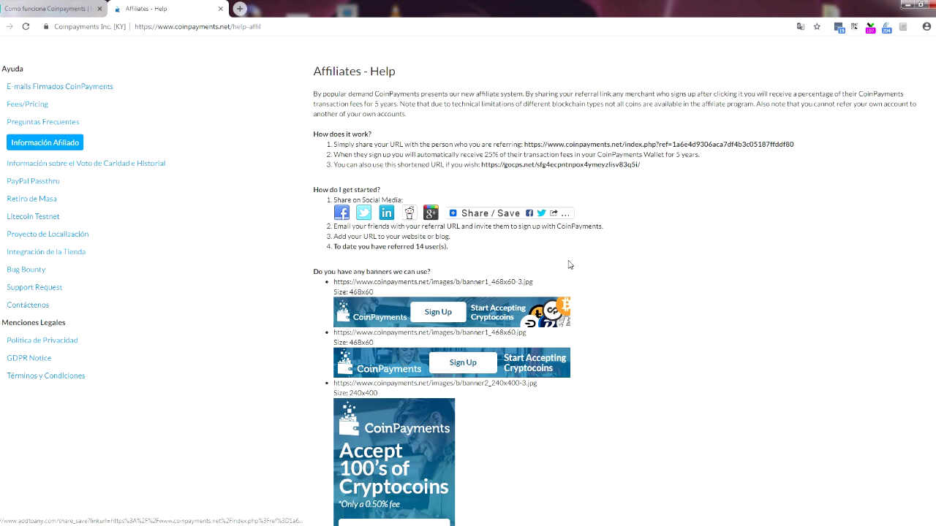
{"action": "scroll", "coordinate": [556, 266], "scroll_direction": "down", "scroll_amount": 2}
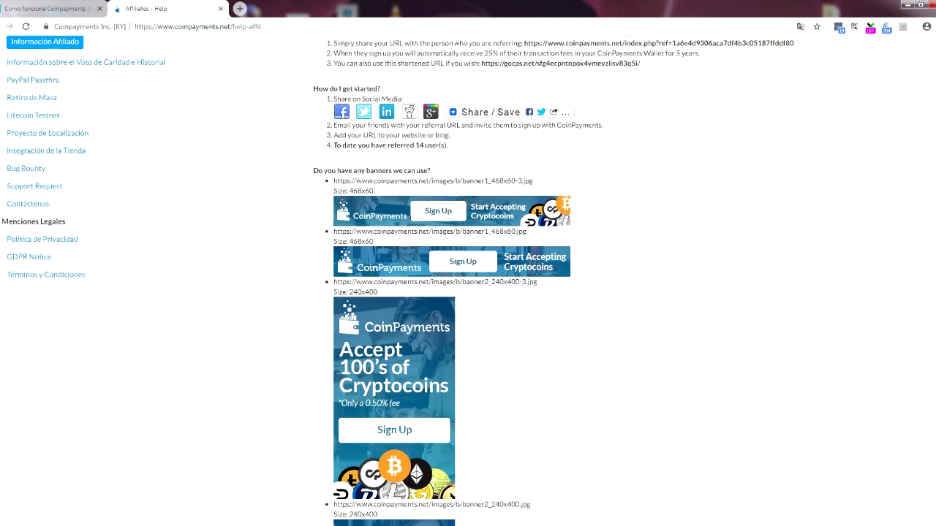
{"action": "scroll", "coordinate": [401, 273], "scroll_direction": "down", "scroll_amount": 15}
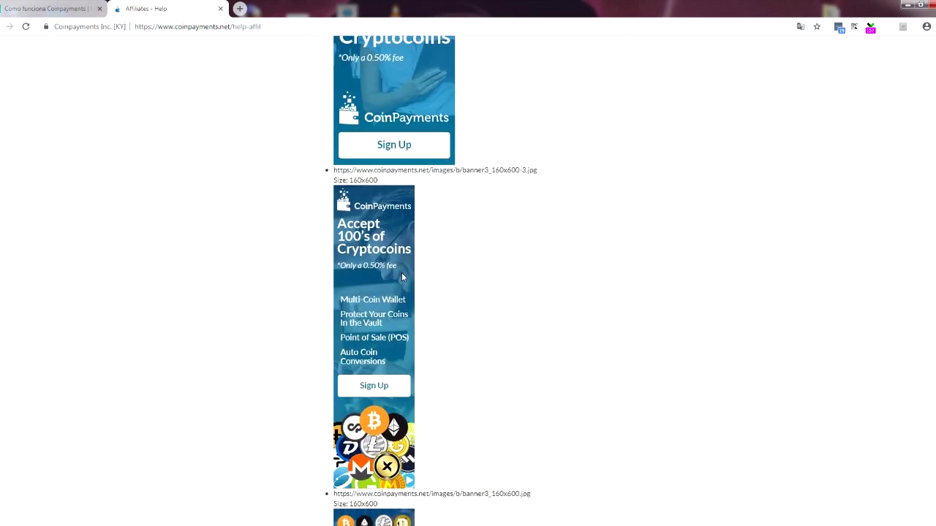
{"action": "scroll", "coordinate": [401, 277], "scroll_direction": "down", "scroll_amount": 10}
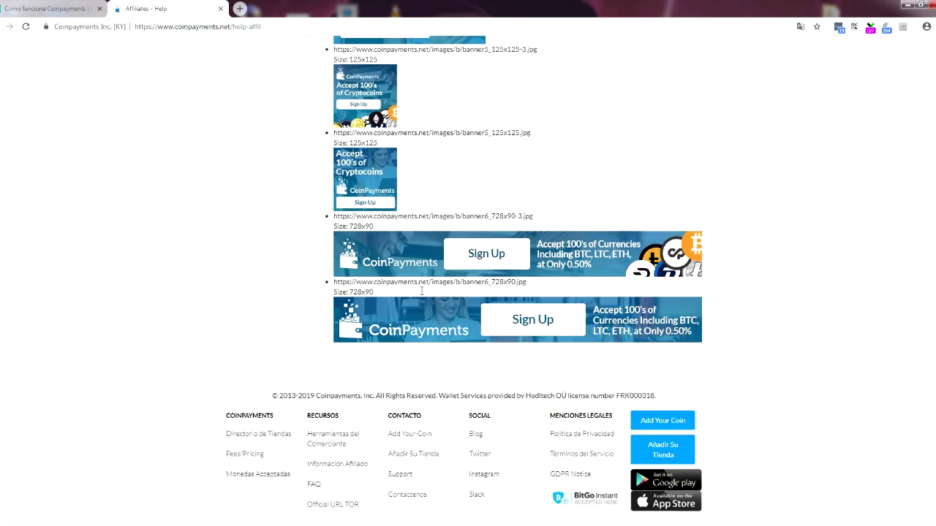
{"action": "scroll", "coordinate": [368, 264], "scroll_direction": "up", "scroll_amount": 3}
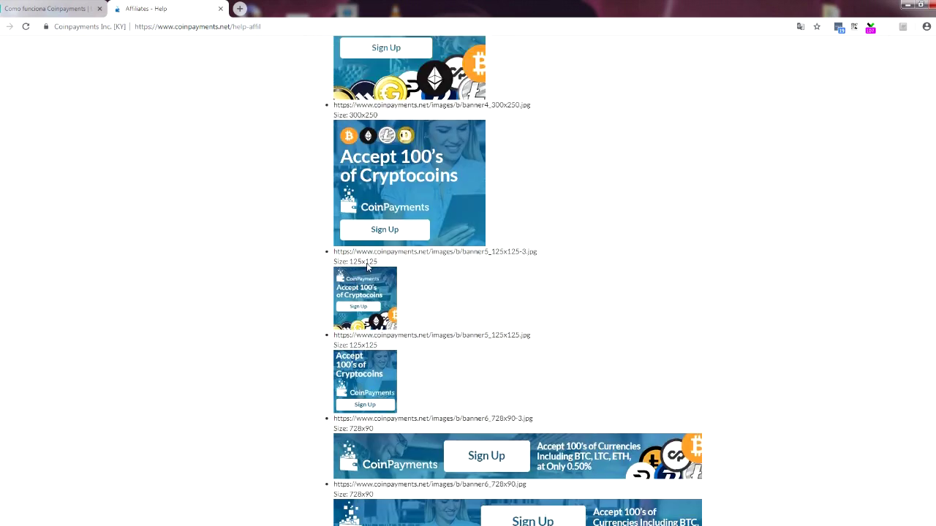
{"action": "scroll", "coordinate": [367, 267], "scroll_direction": "up", "scroll_amount": 4}
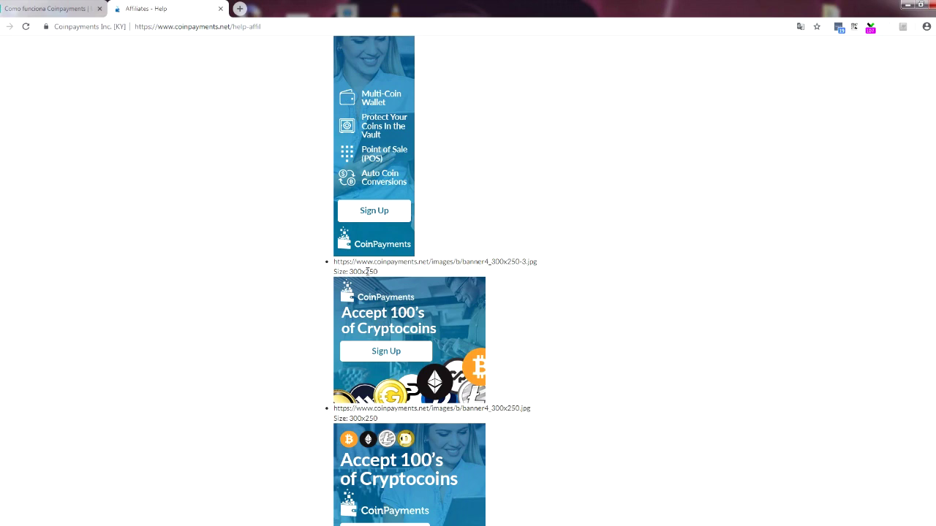
{"action": "scroll", "coordinate": [367, 272], "scroll_direction": "up", "scroll_amount": 20}
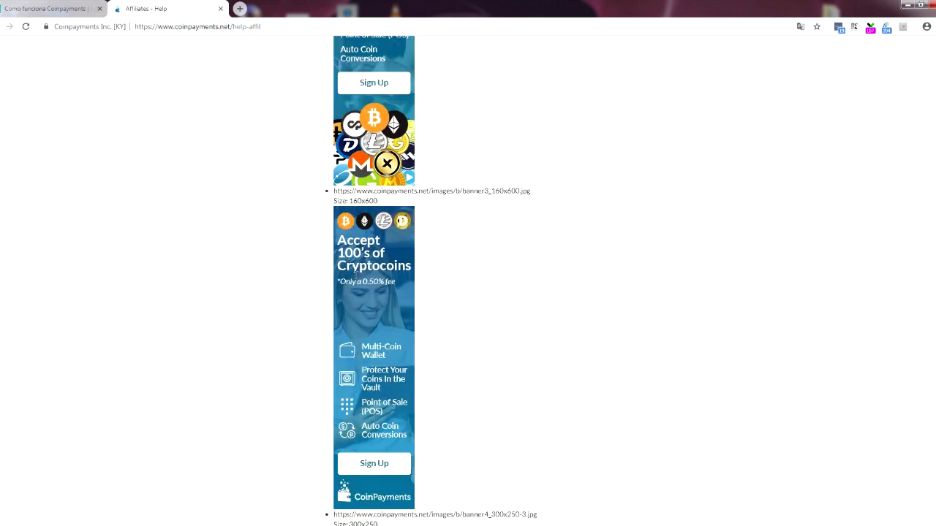
{"action": "scroll", "coordinate": [355, 280], "scroll_direction": "up", "scroll_amount": 3}
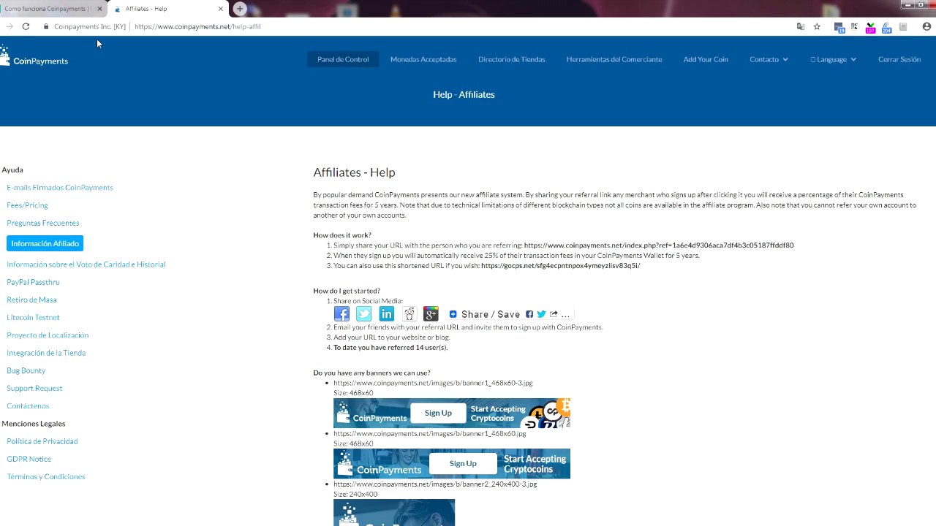
Step: Switch to the web article on how CoinPayments works and go back up to its description of the wallet
{"action": "left_click", "coordinate": [43, 8]}
{"action": "scroll", "coordinate": [253, 316], "scroll_direction": "up", "scroll_amount": 3}
{"action": "scroll", "coordinate": [253, 316], "scroll_direction": "up", "scroll_amount": 10}
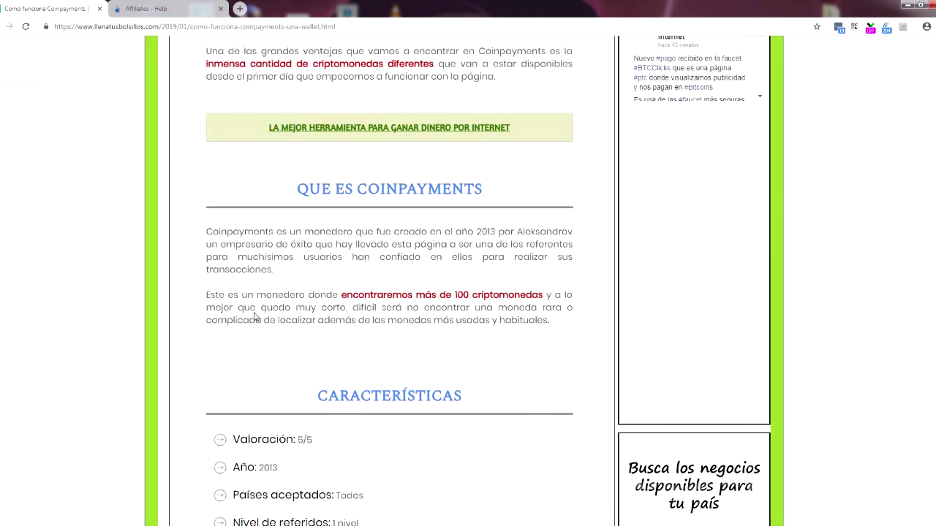